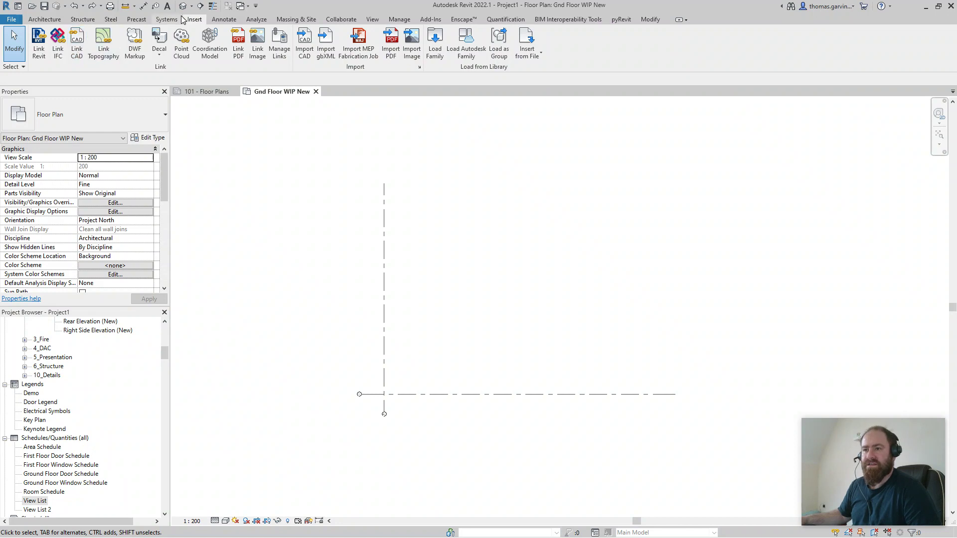
# Start a CAD link of Office Floor Plan.dwg for the current view only, with colours on Preserve
pyautogui.click(77, 52)
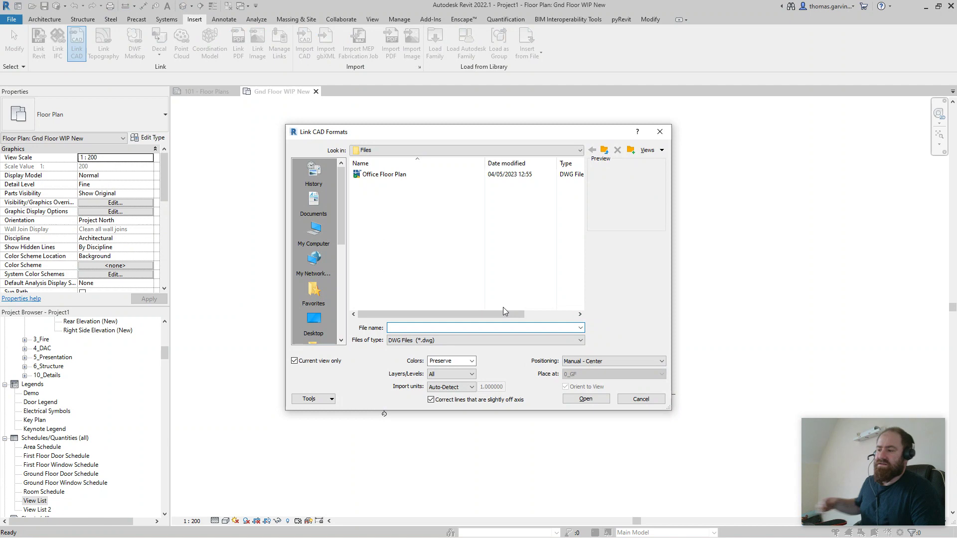
pyautogui.click(388, 176)
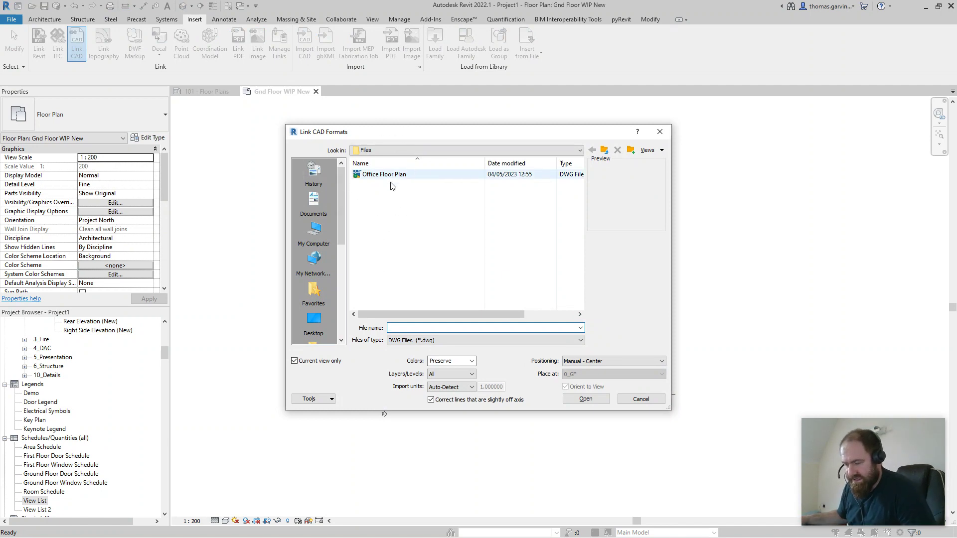
pyautogui.click(397, 178)
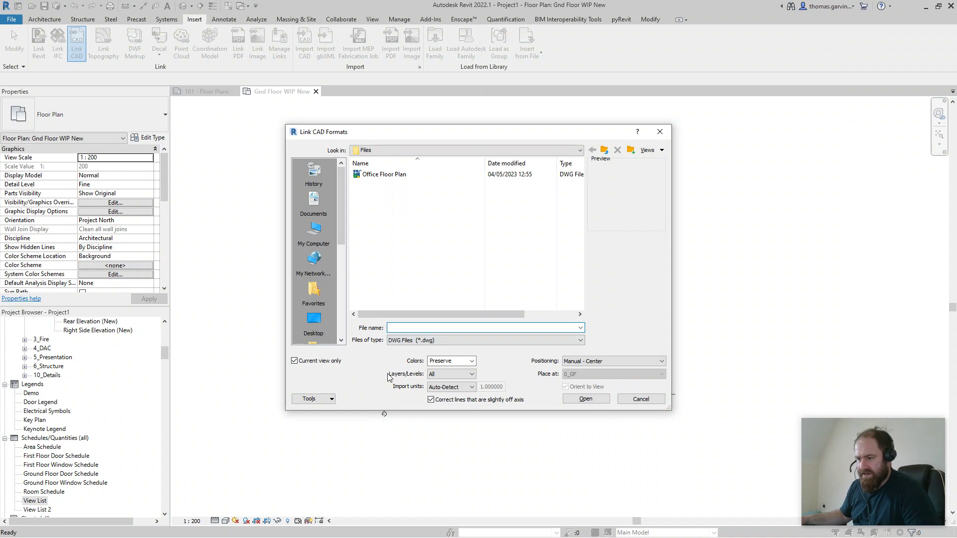
pyautogui.click(387, 175)
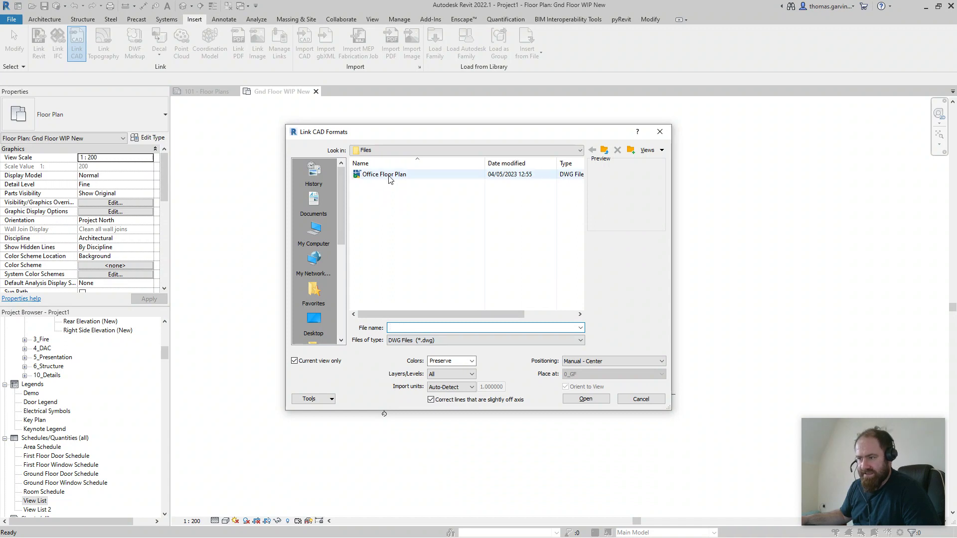
pyautogui.click(295, 361)
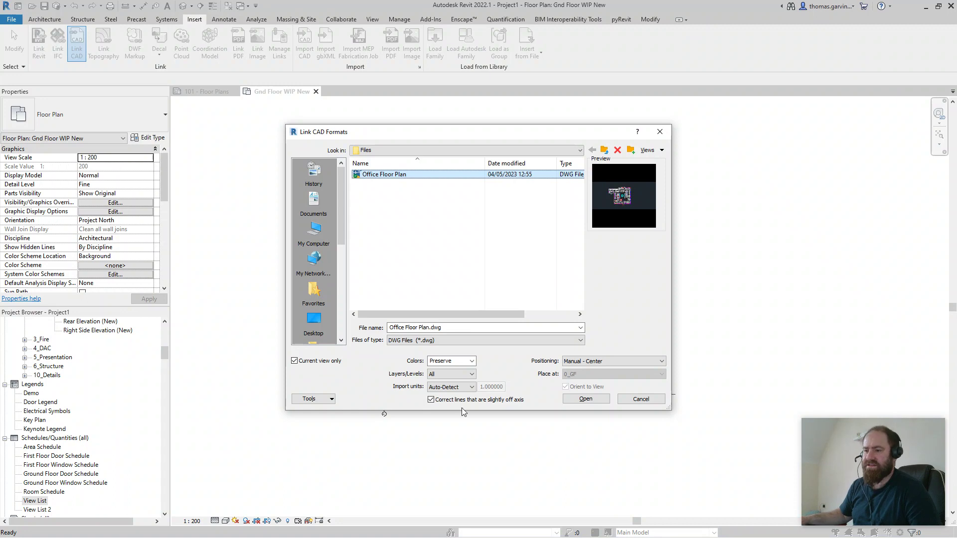
pyautogui.click(472, 362)
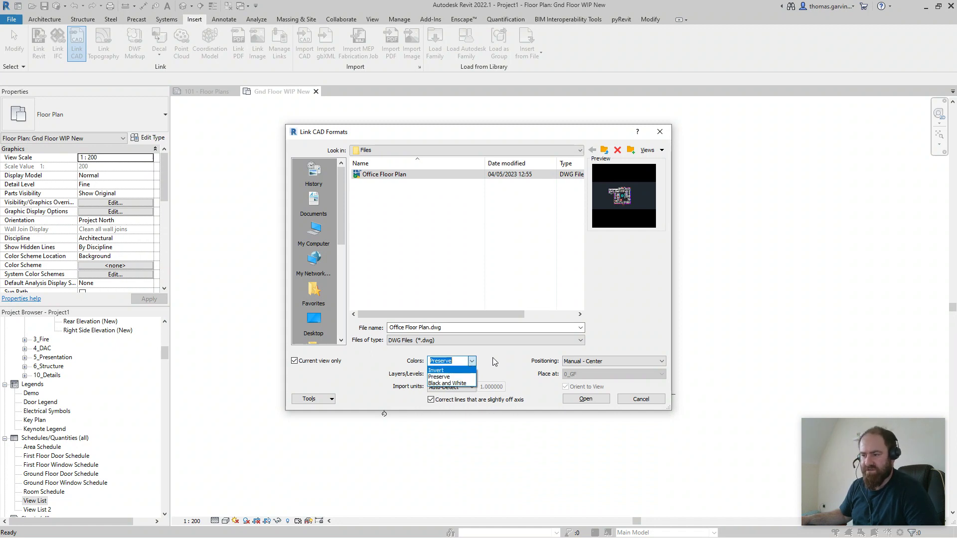
pyautogui.click(490, 378)
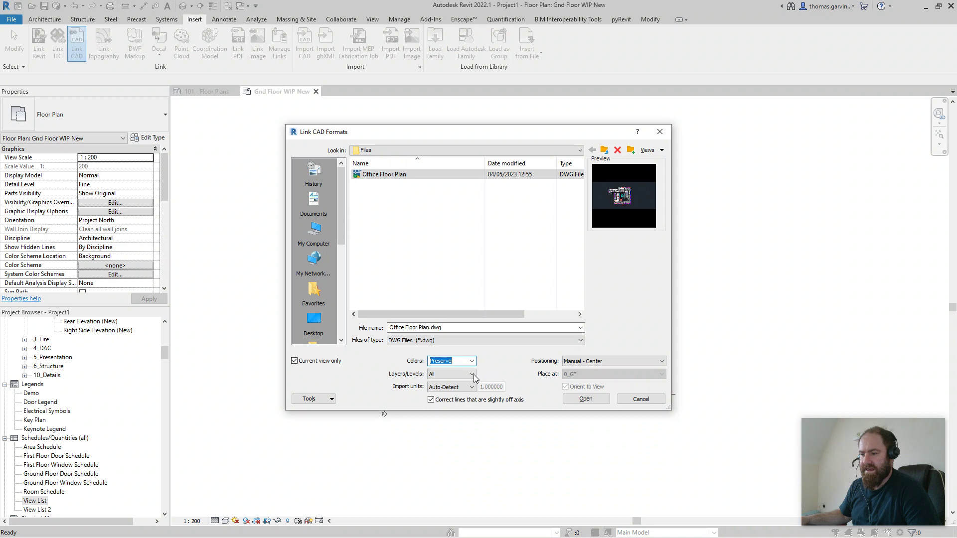
pyautogui.click(473, 374)
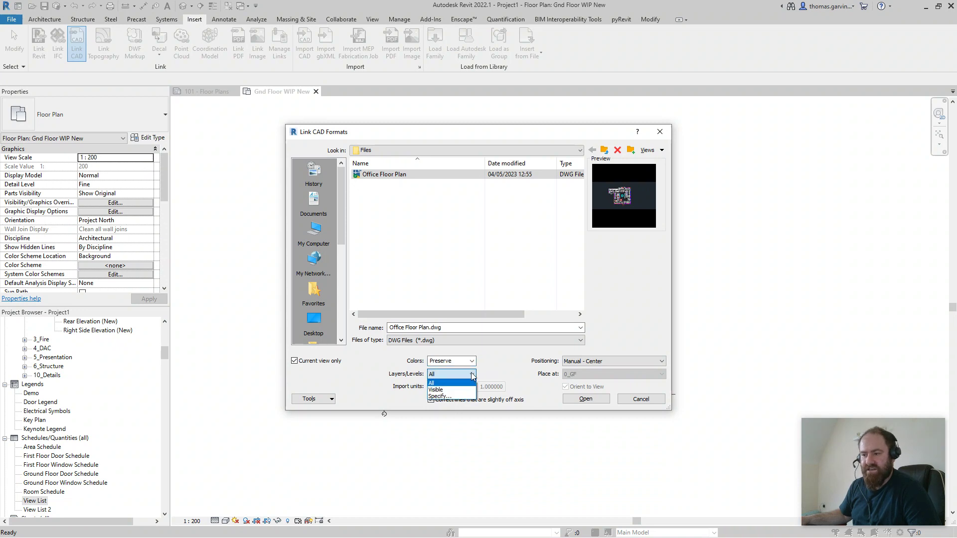
pyautogui.click(474, 375)
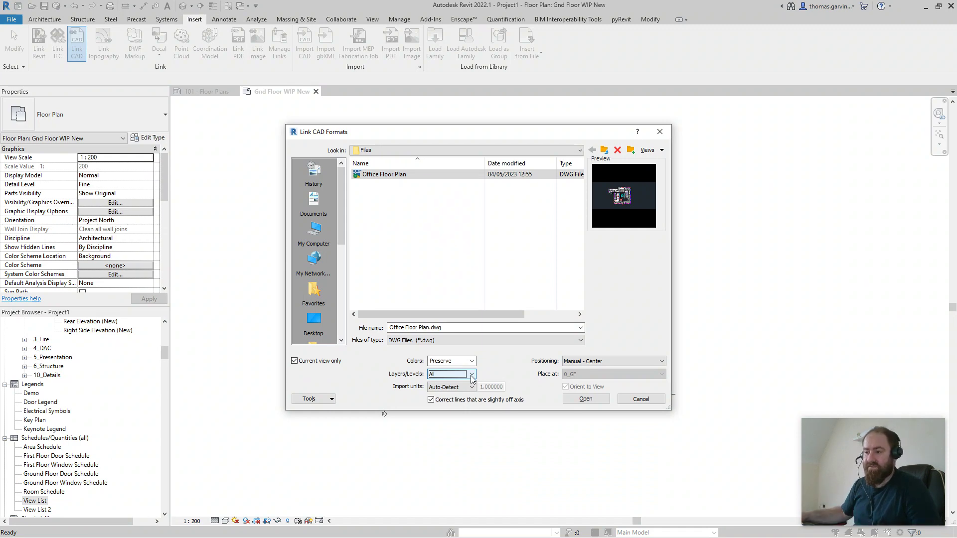
pyautogui.click(472, 375)
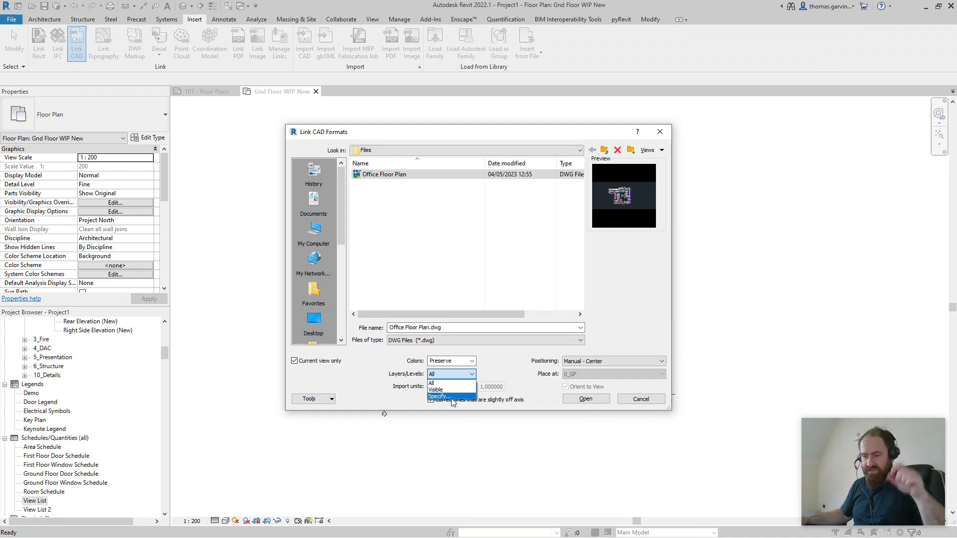
pyautogui.click(513, 368)
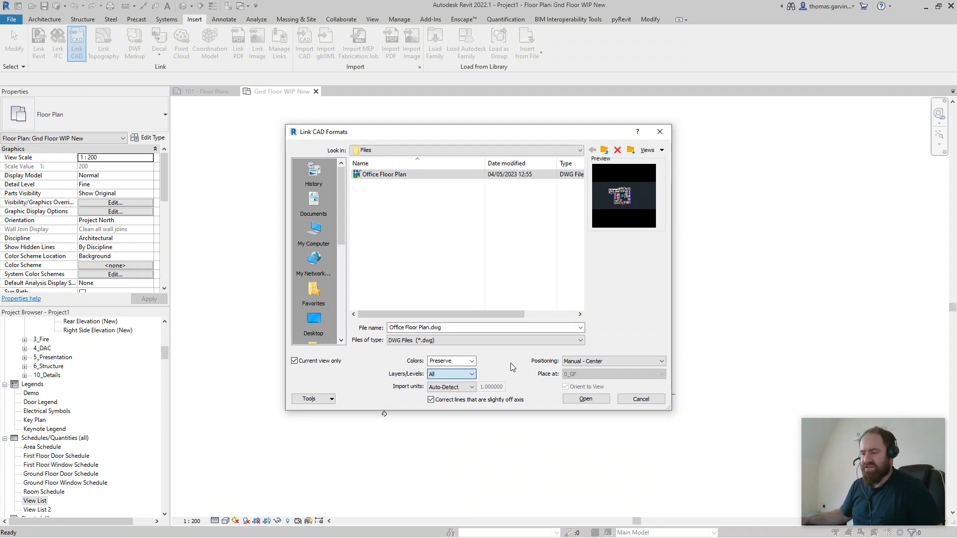
pyautogui.click(462, 388)
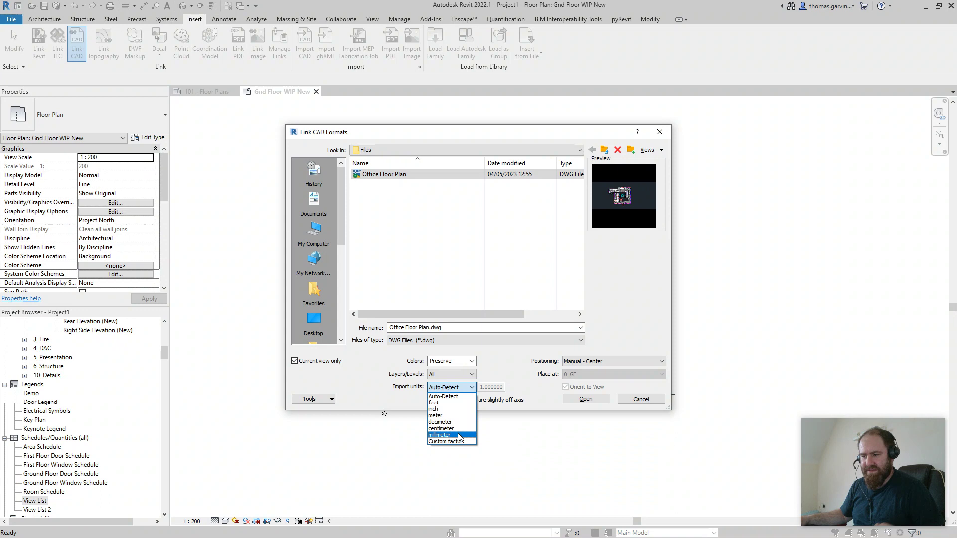
# Keep Auto-Detect units and Manual - Center positioning, and set Layers/Levels to Specify...
pyautogui.click(501, 363)
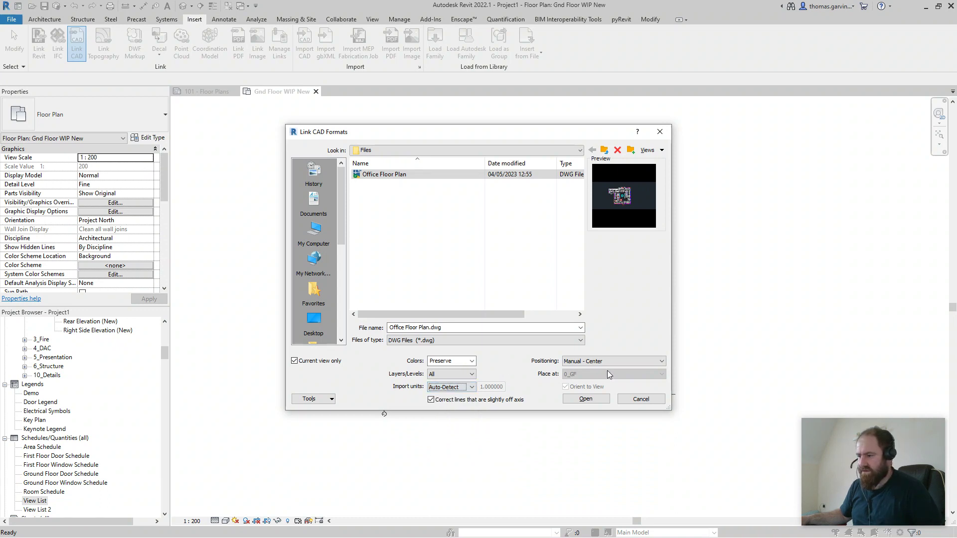
pyautogui.click(662, 361)
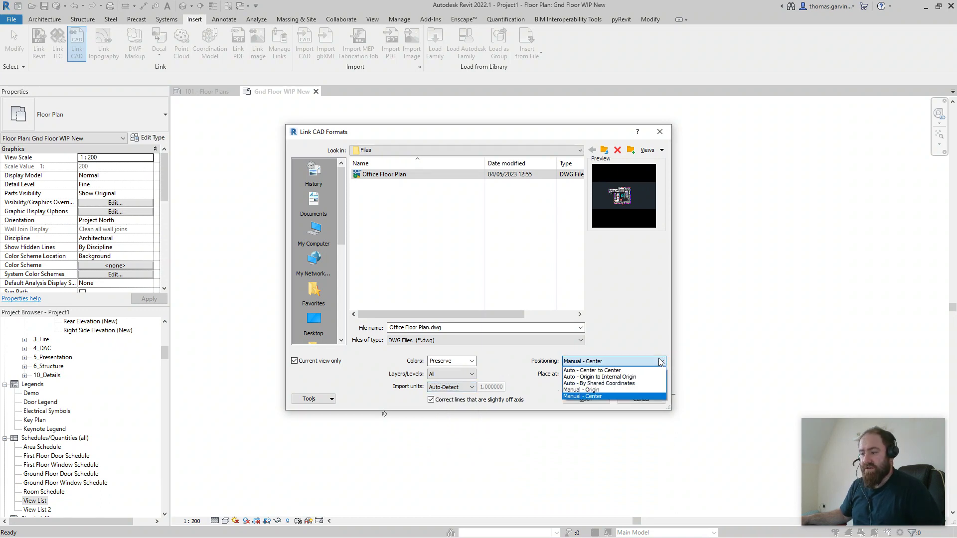
pyautogui.click(592, 396)
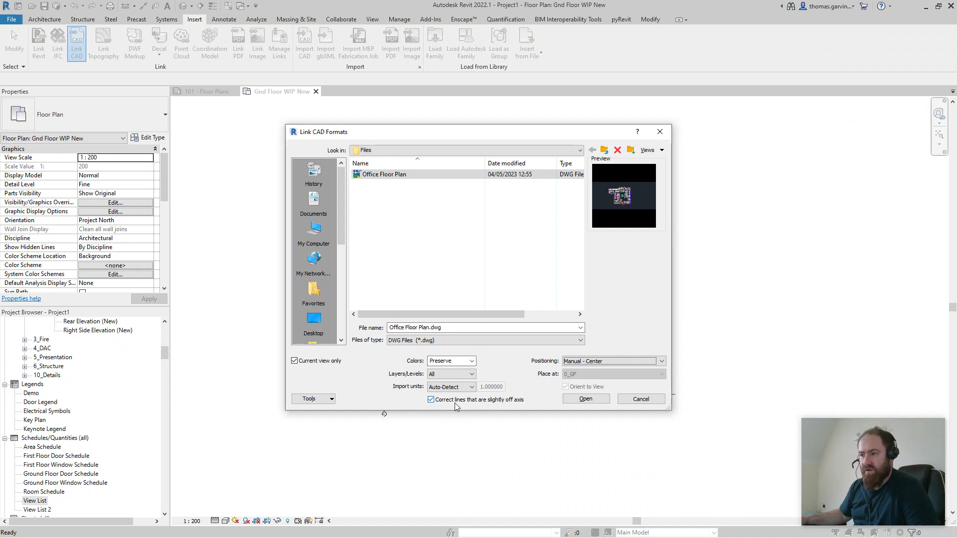
pyautogui.click(324, 369)
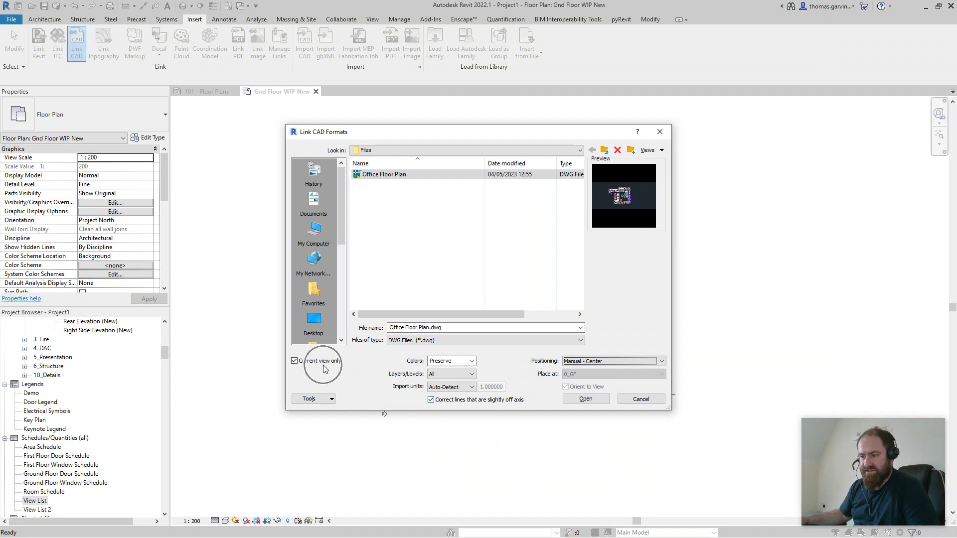
pyautogui.click(454, 375)
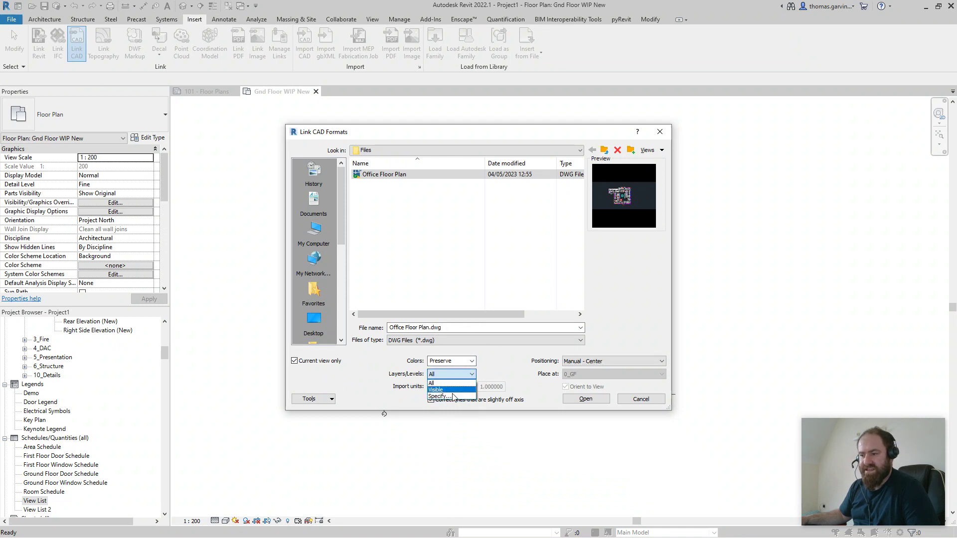
pyautogui.click(454, 397)
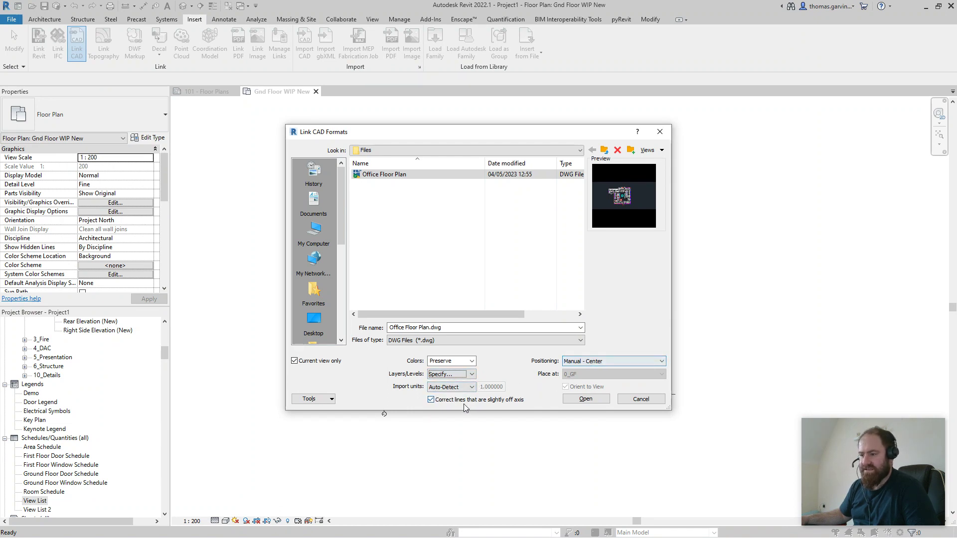
# Review the Select Layers/Levels list, cancel it, and close the missing linked file message
pyautogui.click(591, 400)
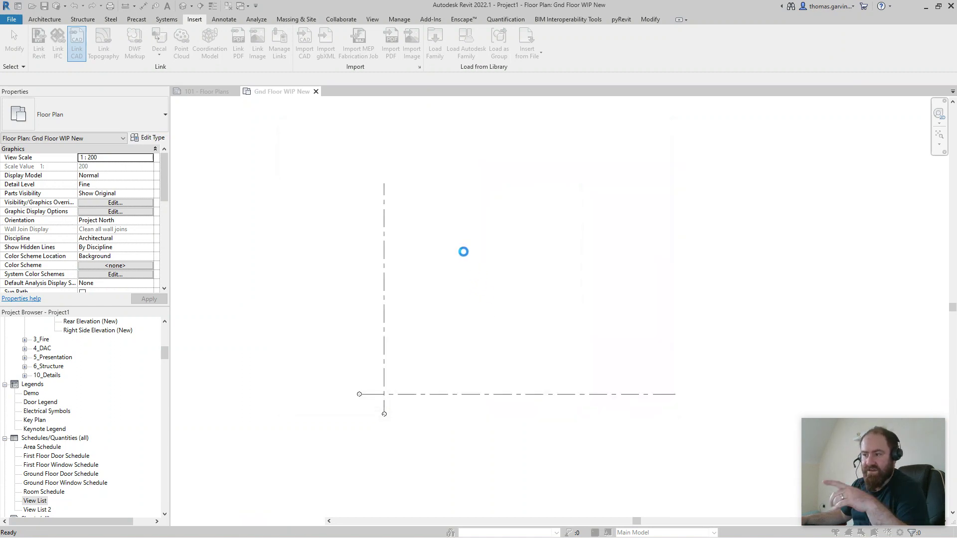
pyautogui.scroll(-7, 435, 219)
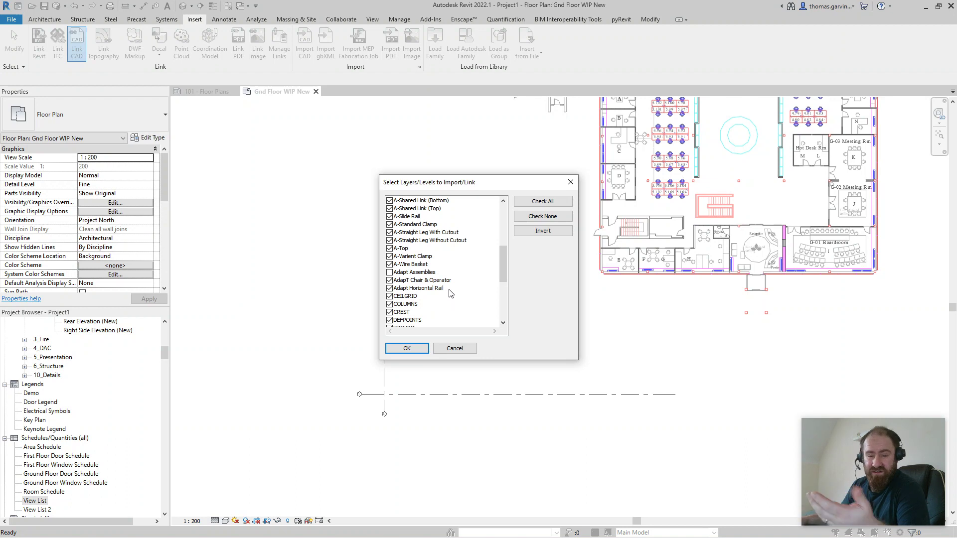
pyautogui.click(455, 349)
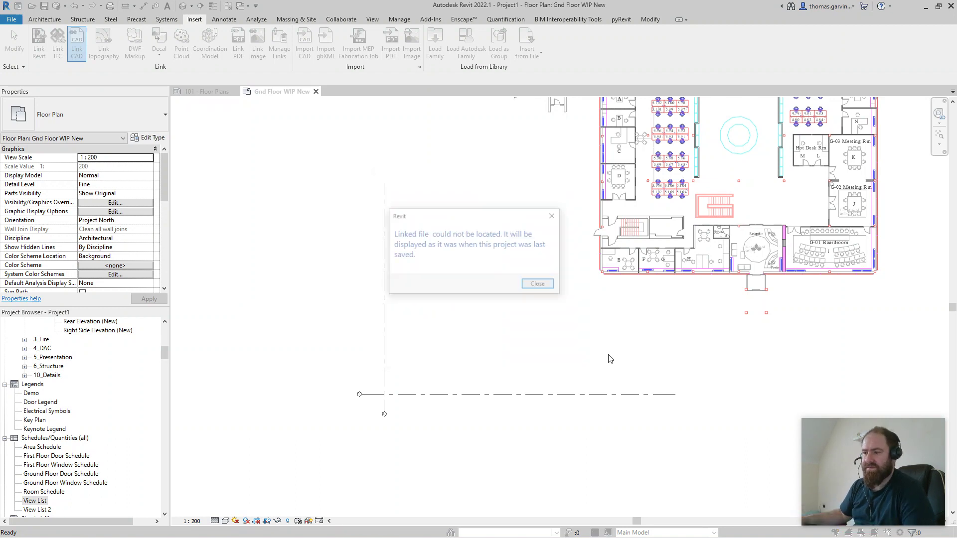
pyautogui.click(539, 285)
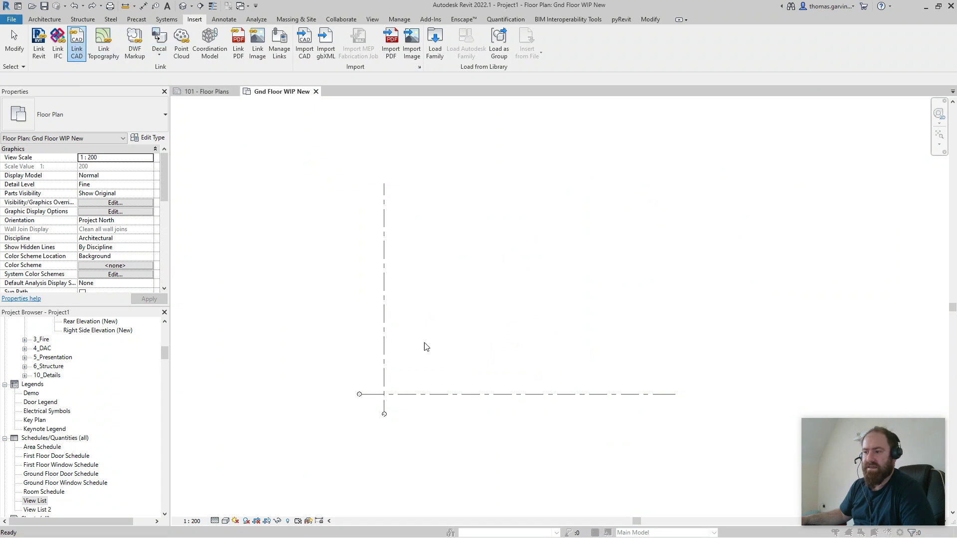
# Relink Office Floor Plan.dwg with Layers/Levels set back to All
pyautogui.press('Return')
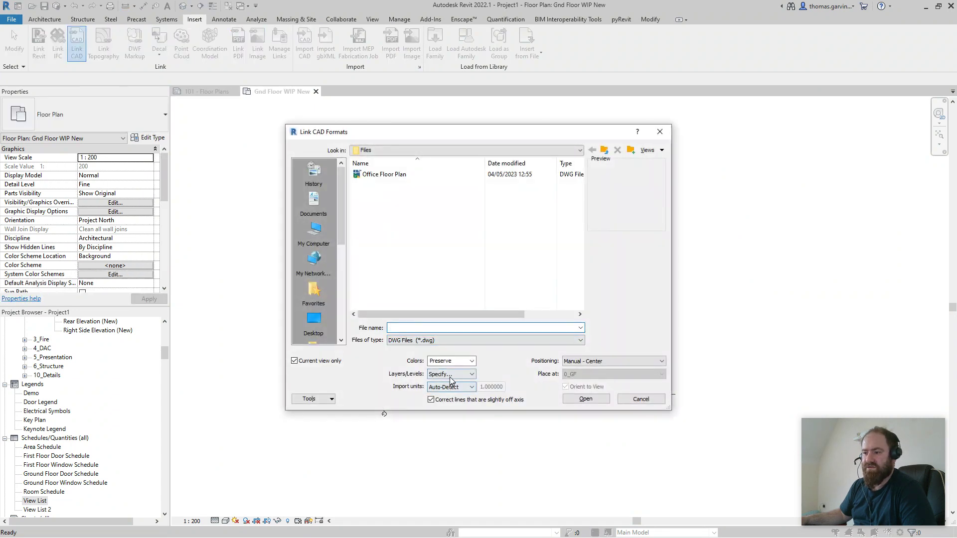
pyautogui.click(451, 375)
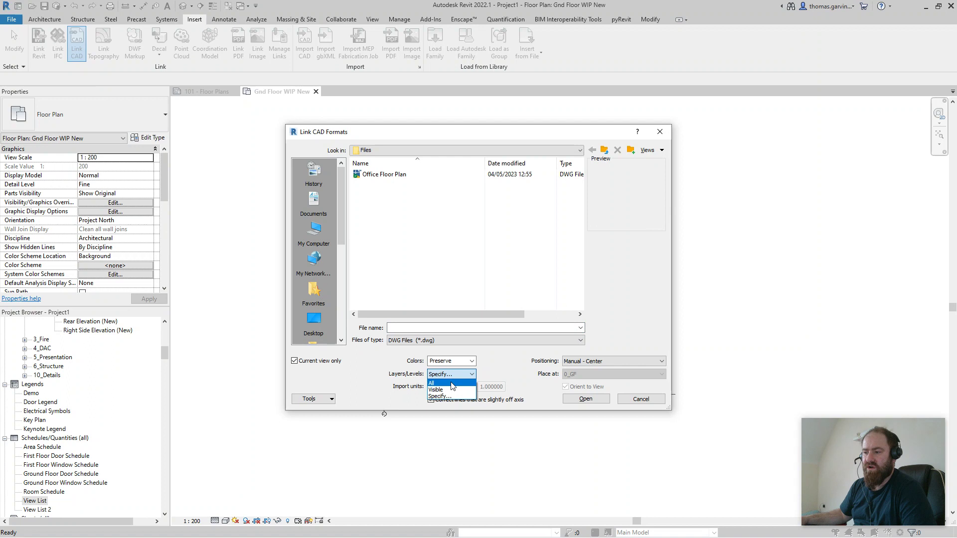
pyautogui.click(444, 382)
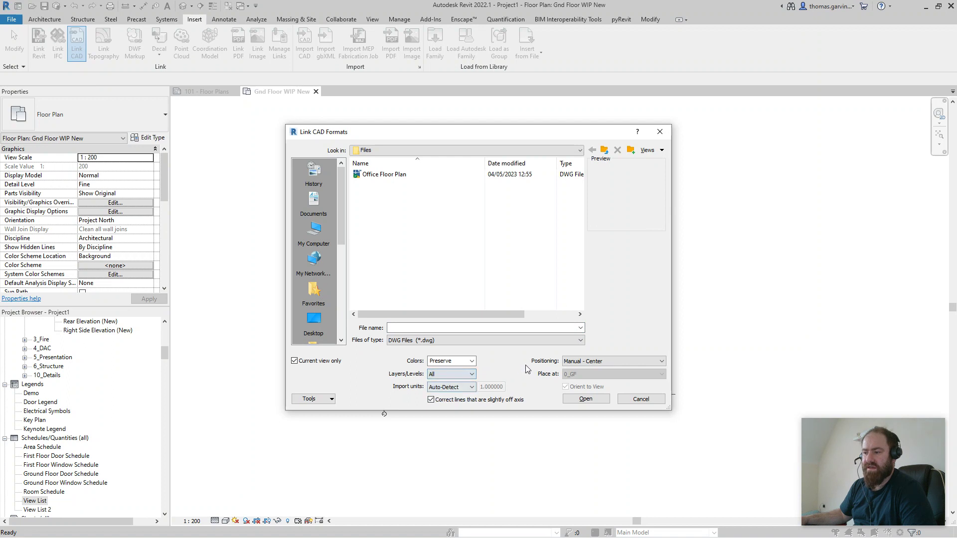
pyautogui.click(366, 177)
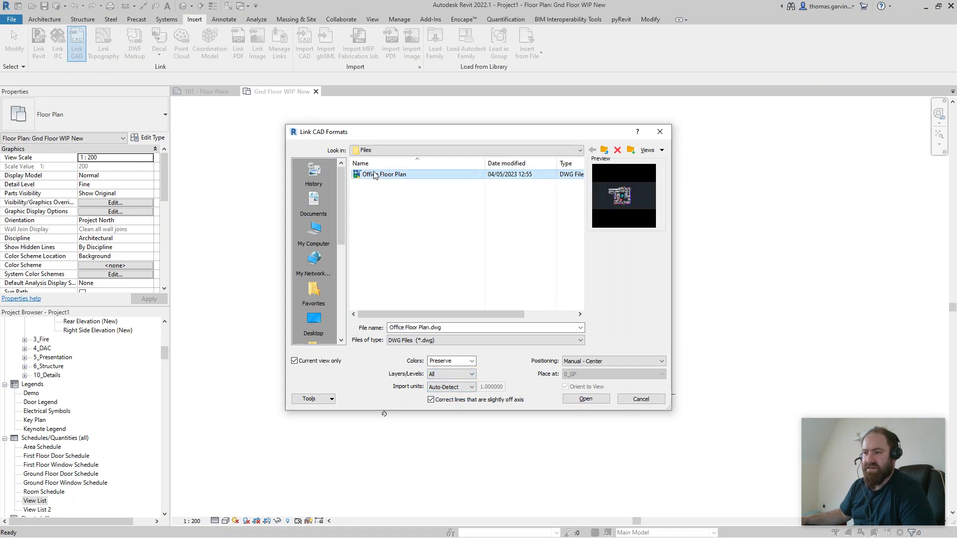
pyautogui.click(591, 400)
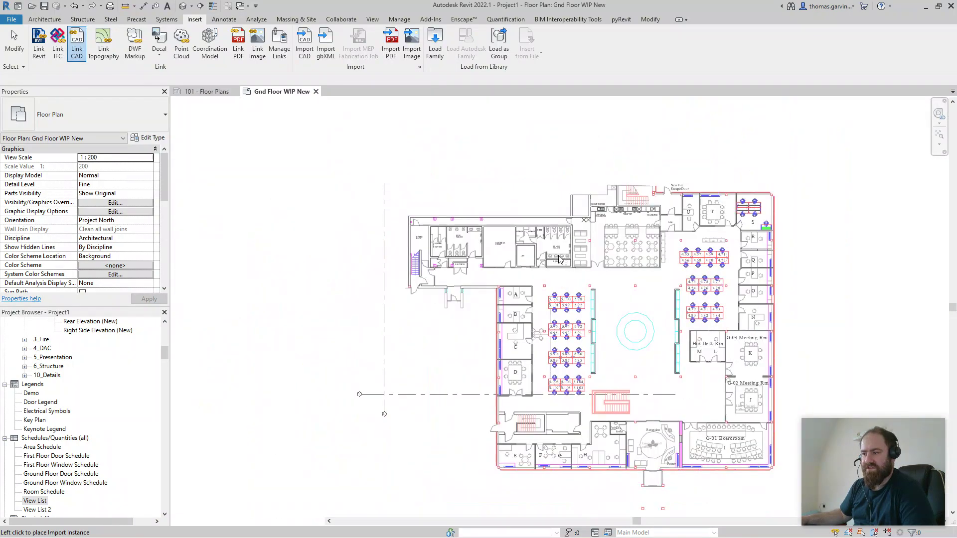
# Place the linked office plan in the Gnd Floor WIP New view, shifted down and left
pyautogui.click(498, 155)
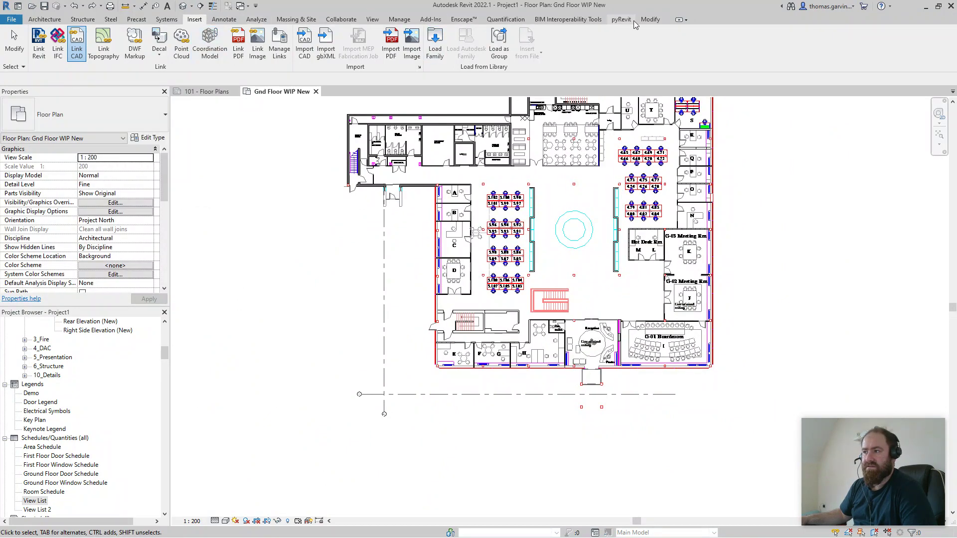
pyautogui.moveTo(562, 216); pyautogui.dragTo(499, 256)
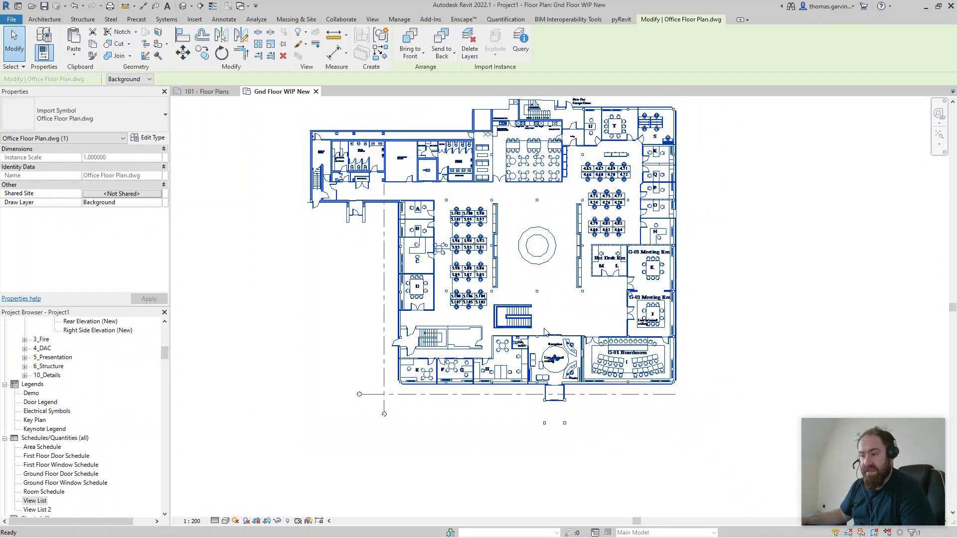
pyautogui.press('Escape')
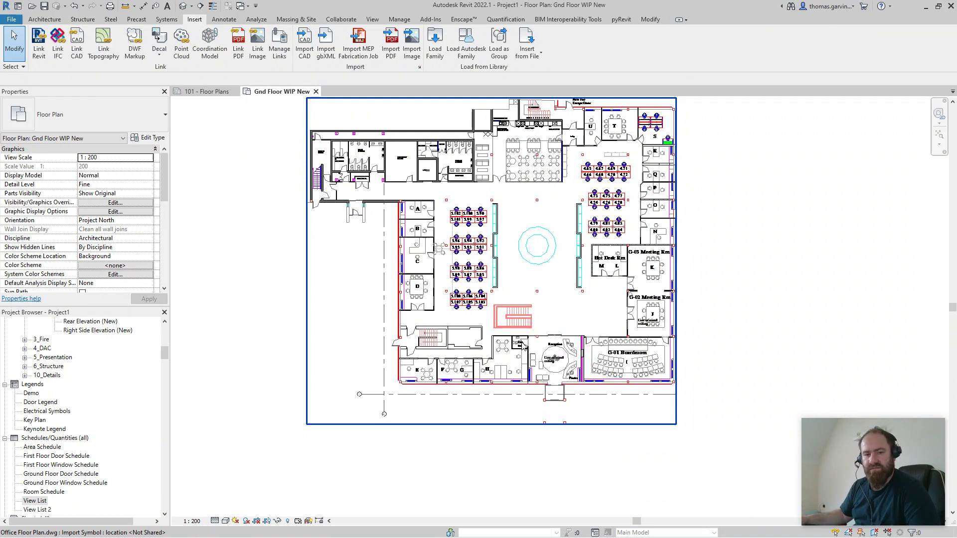
# Pin the Office Floor Plan.dwg import so it cannot be moved
pyautogui.click(518, 323)
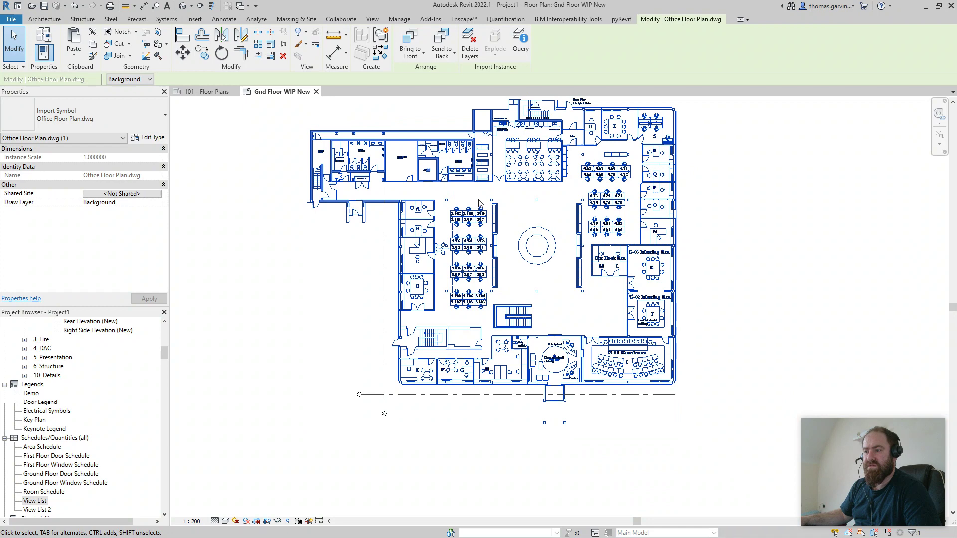
pyautogui.click(284, 45)
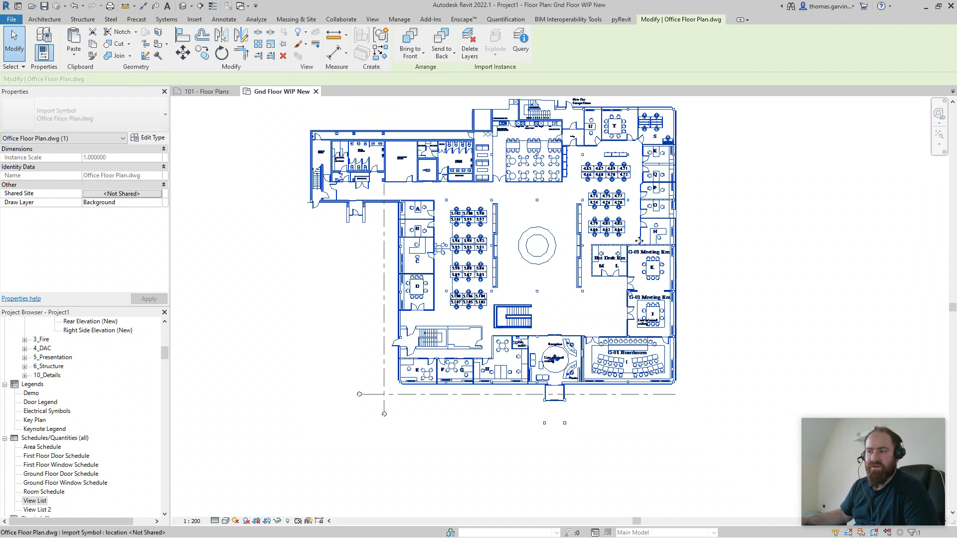
pyautogui.click(748, 264)
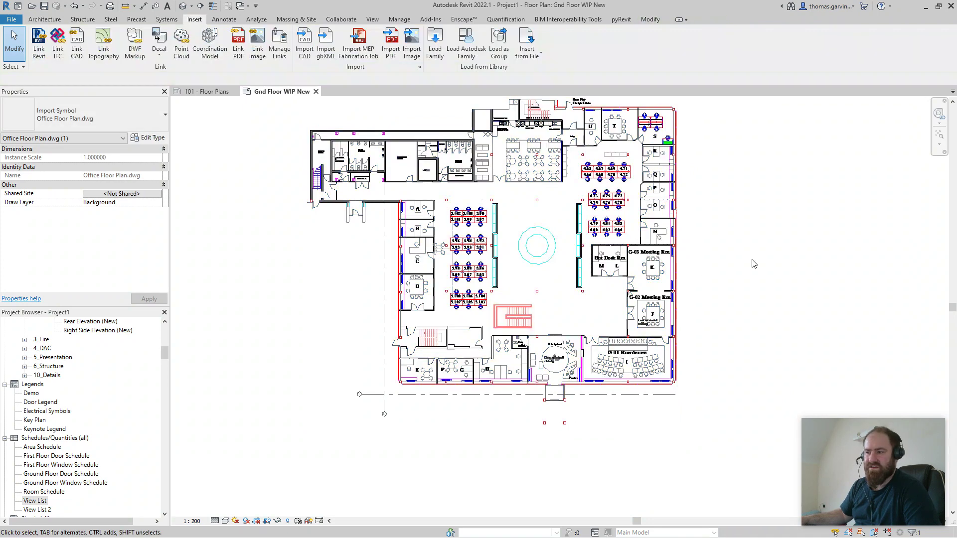
pyautogui.click(625, 291)
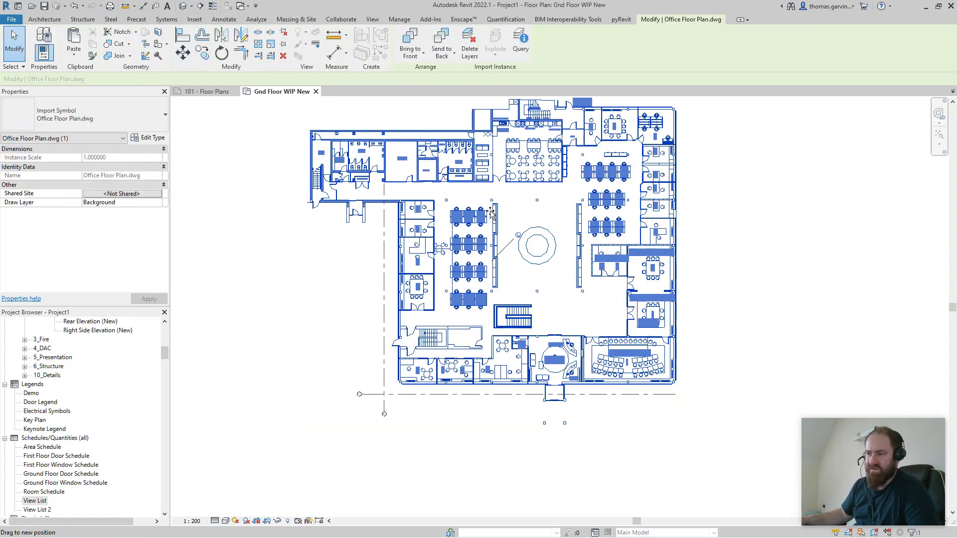
pyautogui.click(705, 392)
pyautogui.scroll(2, 644, 387)
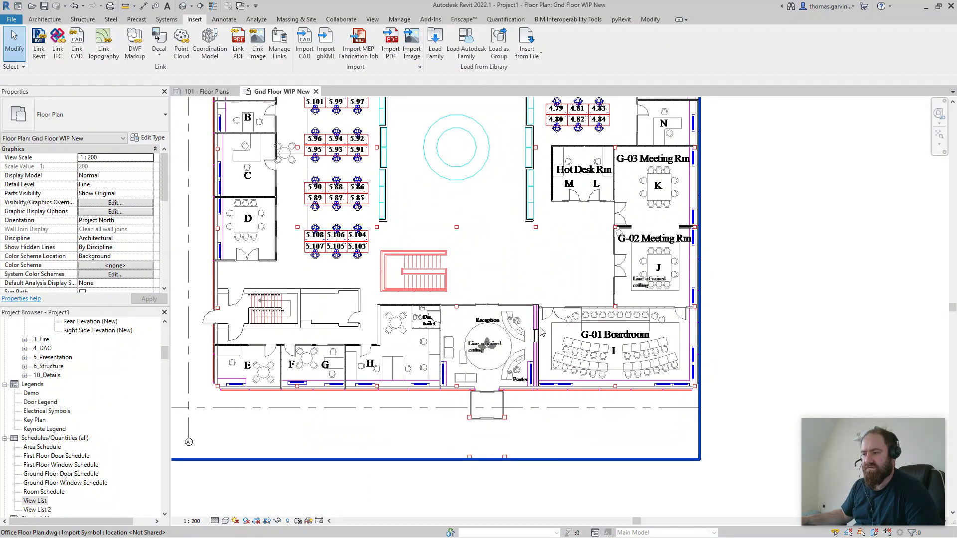
pyautogui.click(542, 332)
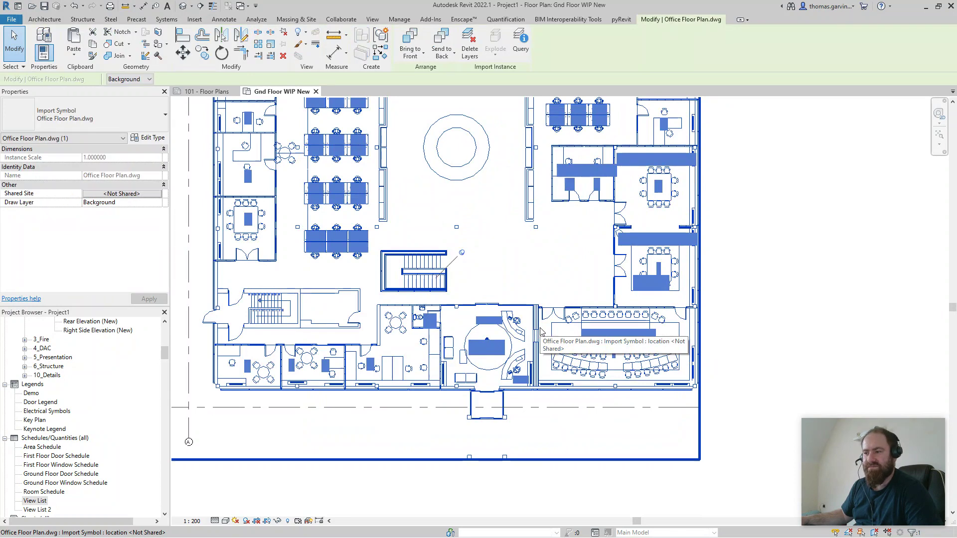
# Override the office plan's graphics by element in this view with Halftone turned on
pyautogui.rightClick(533, 323)
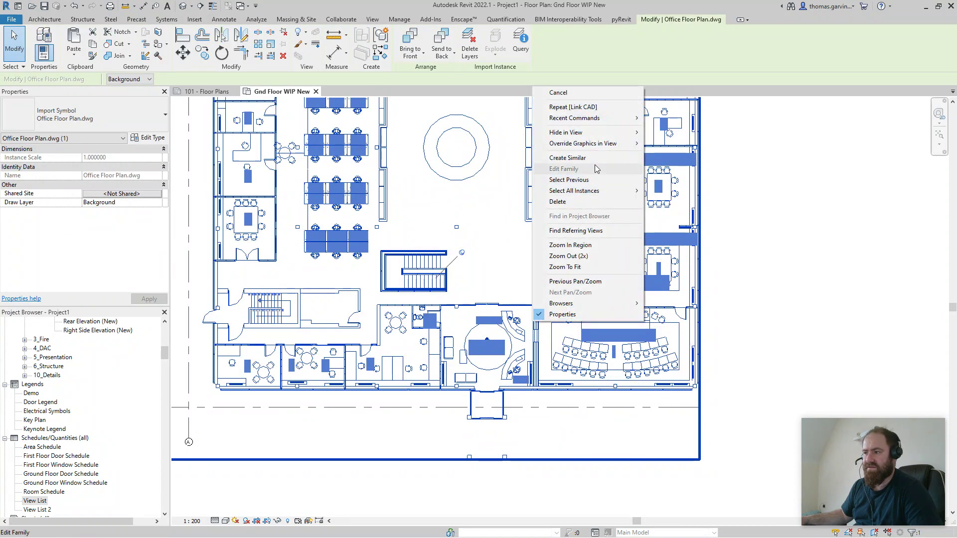
pyautogui.moveTo(602, 146)
pyautogui.click(668, 145)
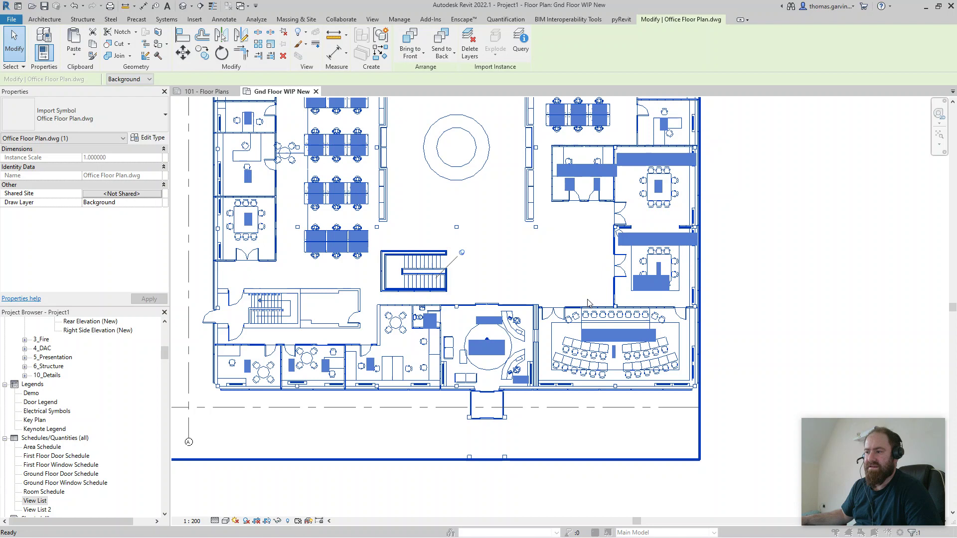
pyautogui.click(530, 241)
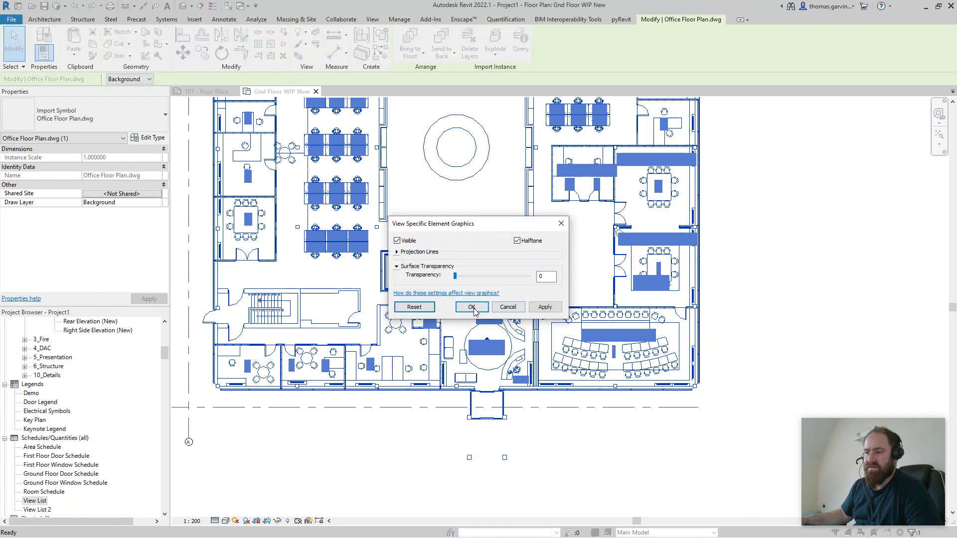
pyautogui.click(471, 307)
pyautogui.click(804, 254)
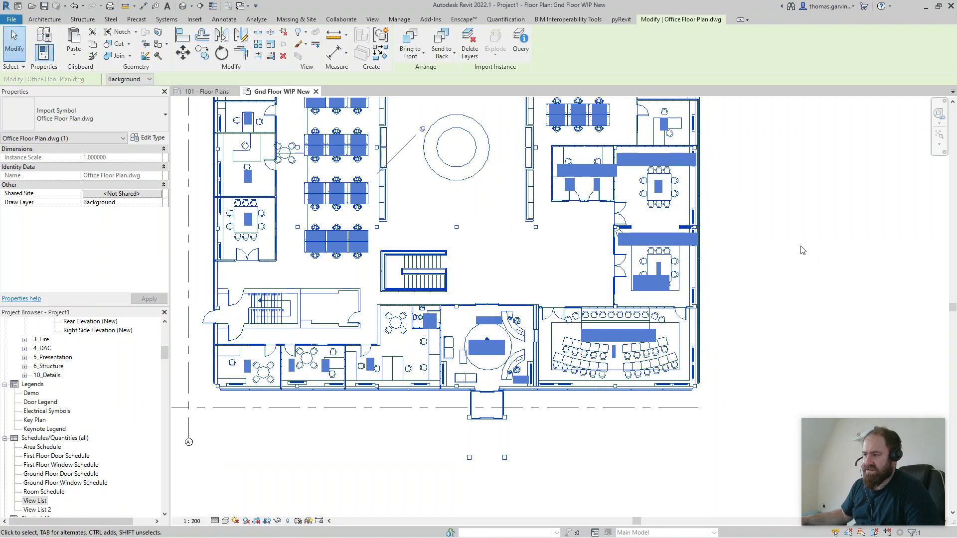
pyautogui.scroll(-5, 803, 251)
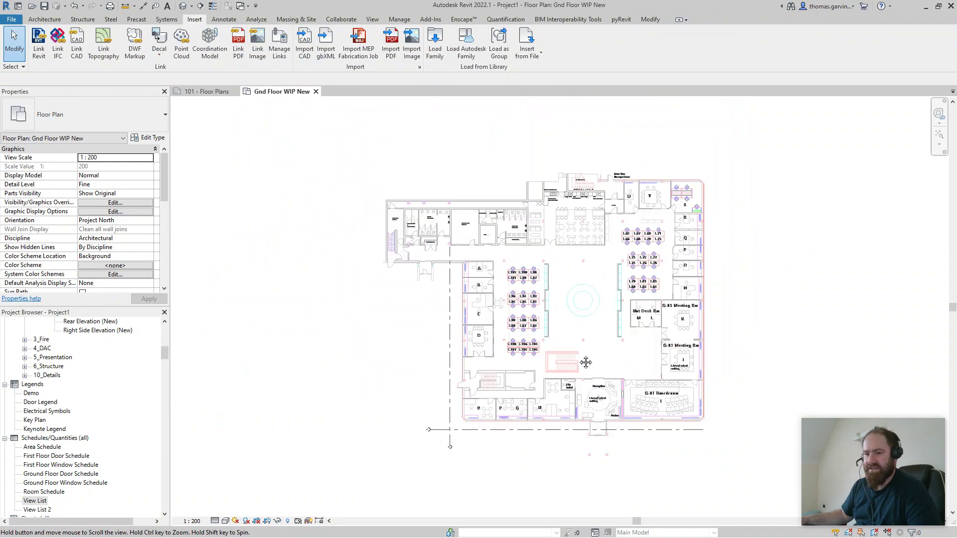
pyautogui.click(539, 273)
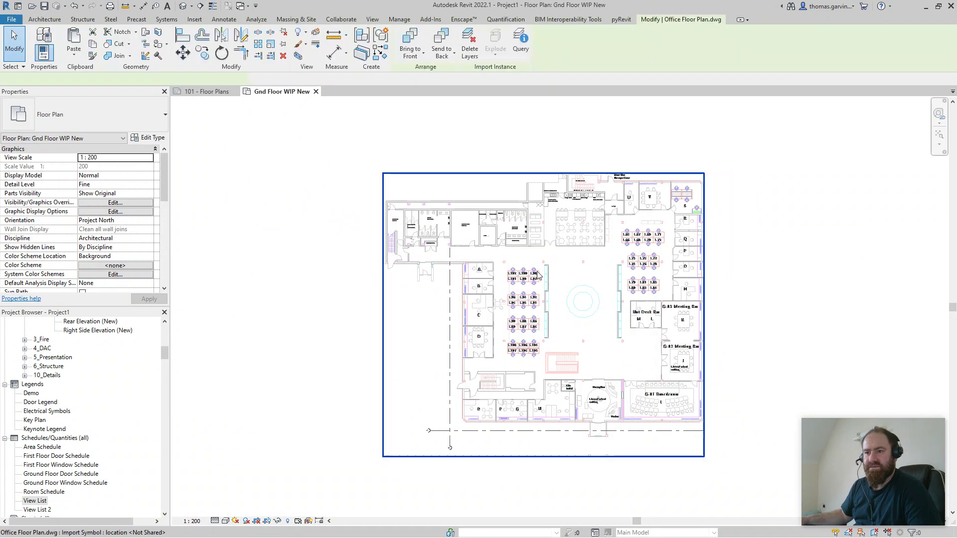
pyautogui.click(428, 146)
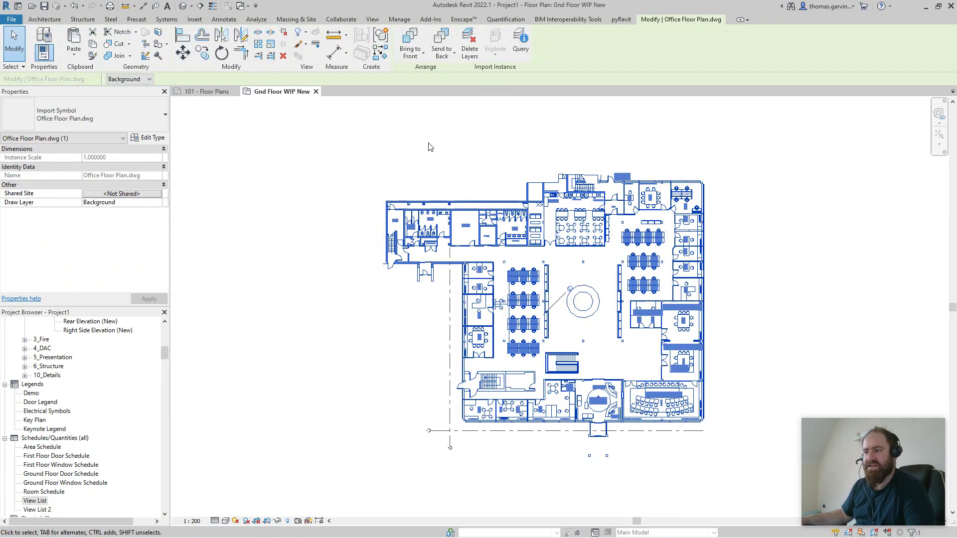
# Draw a rectangular 340 m² Ground Floor slab on 0_GF over the central office area
pyautogui.click(50, 19)
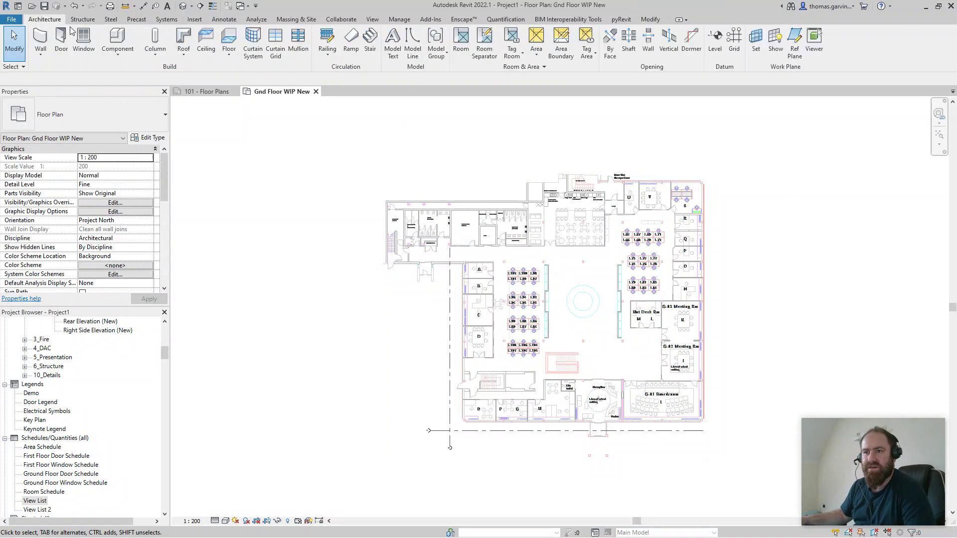
pyautogui.press('f')
pyautogui.press('l')
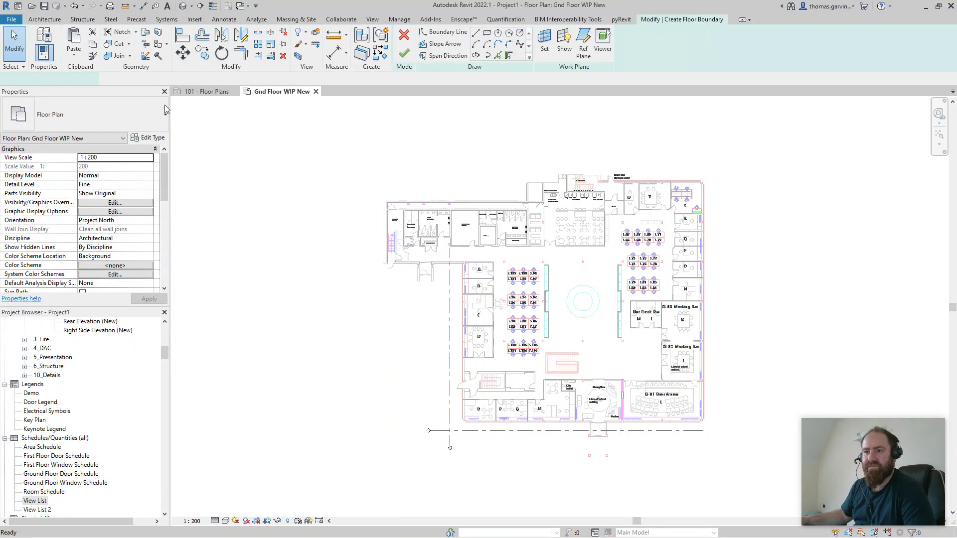
pyautogui.click(488, 33)
pyautogui.click(469, 246)
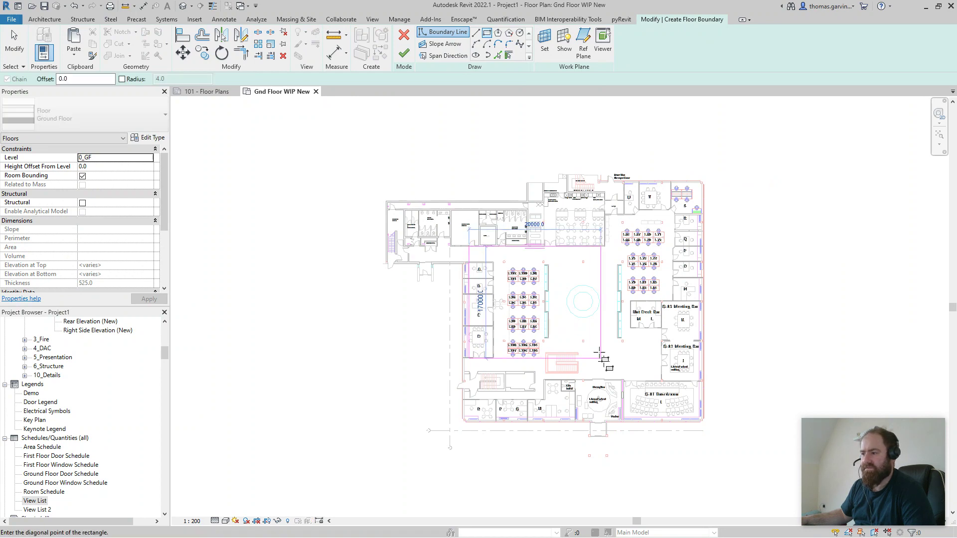
pyautogui.click(601, 358)
pyautogui.click(404, 53)
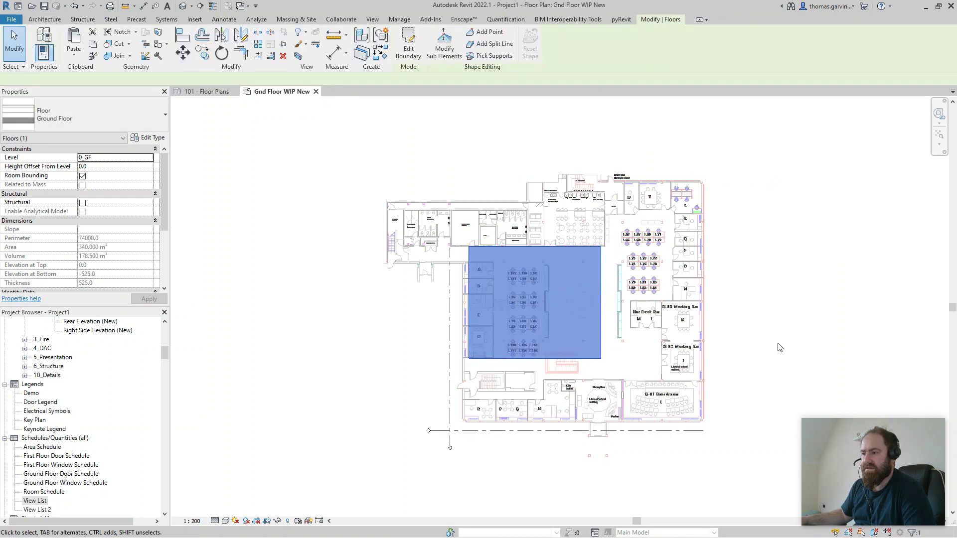
pyautogui.click(771, 345)
pyautogui.scroll(3, 498, 349)
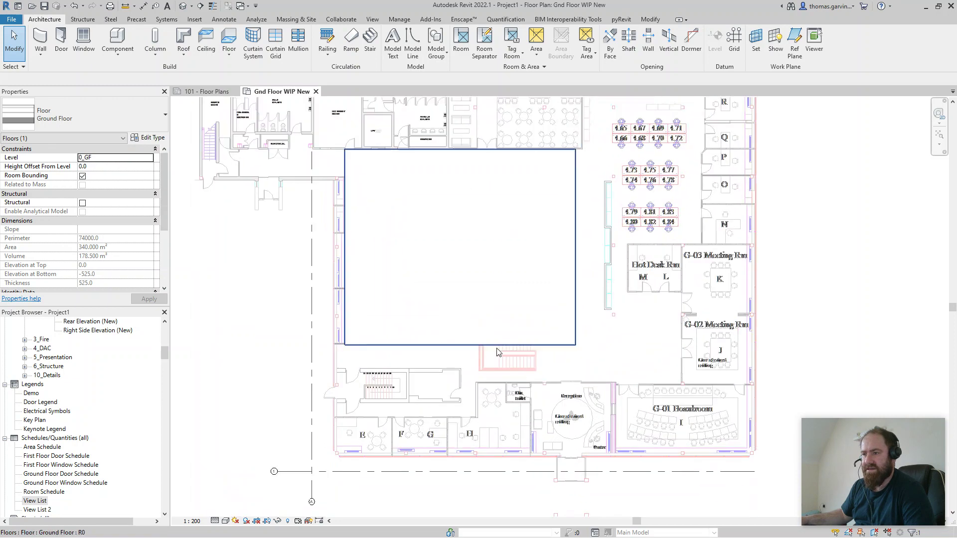
pyautogui.press('Escape')
pyautogui.scroll(-2, 496, 369)
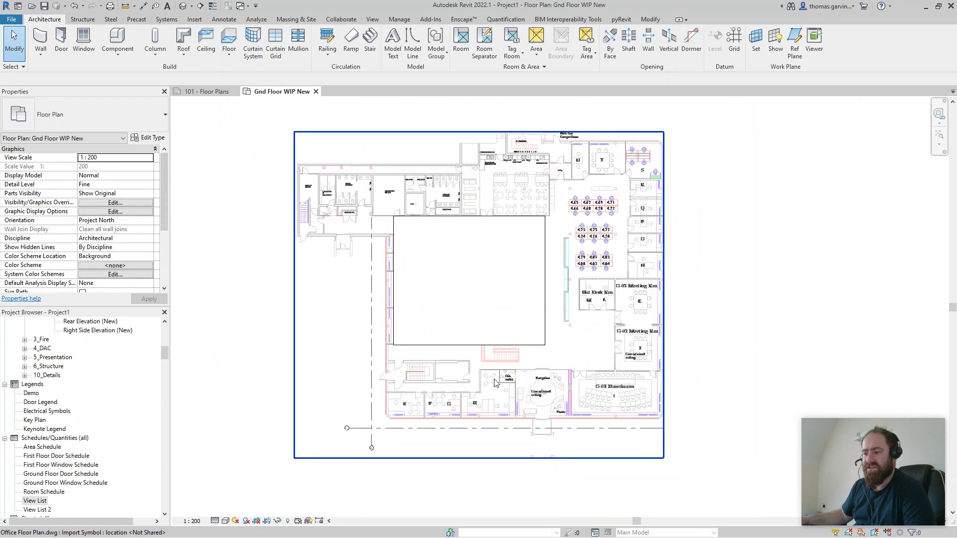
pyautogui.click(495, 382)
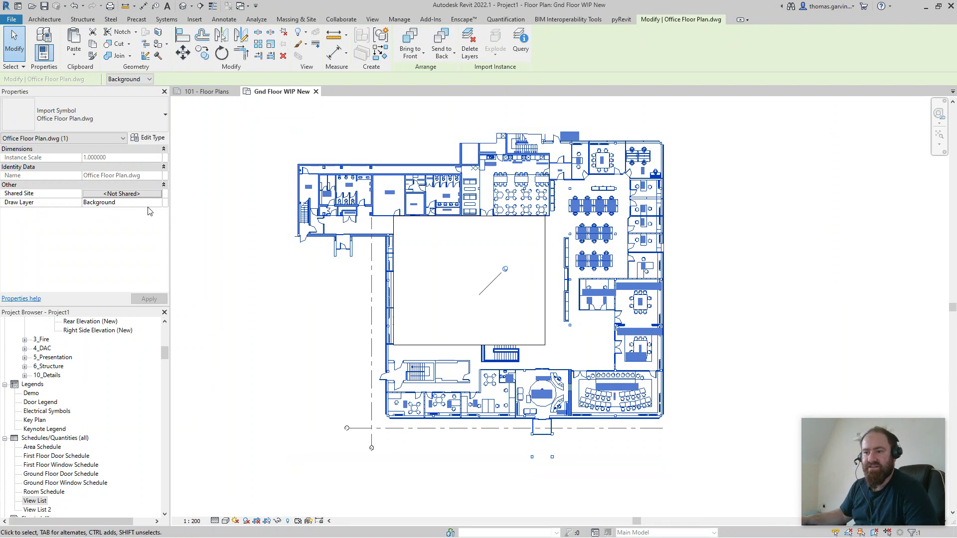
# Change the office plan's Draw Layer from Background to Foreground and apply
pyautogui.click(114, 202)
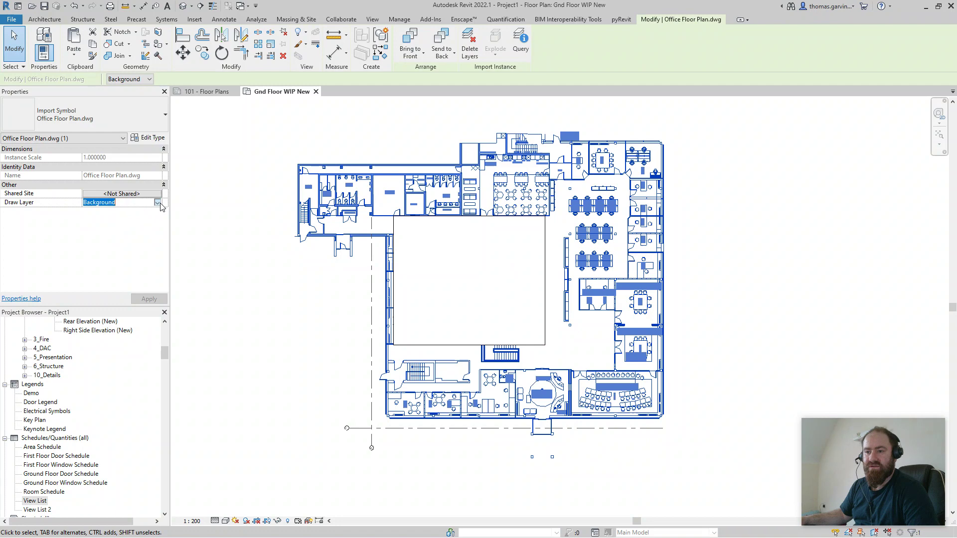
pyautogui.click(114, 203)
pyautogui.click(113, 219)
pyautogui.click(760, 240)
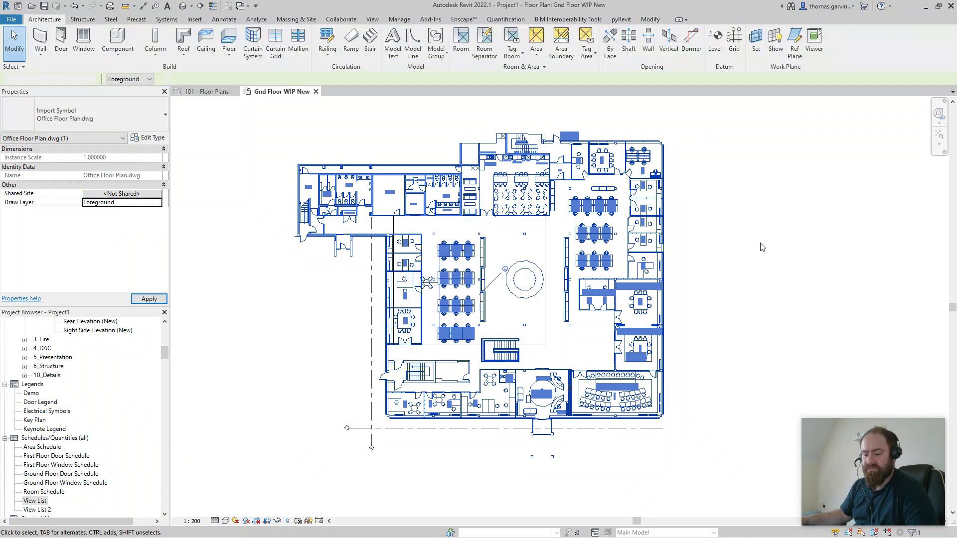
pyautogui.scroll(-2, 414, 299)
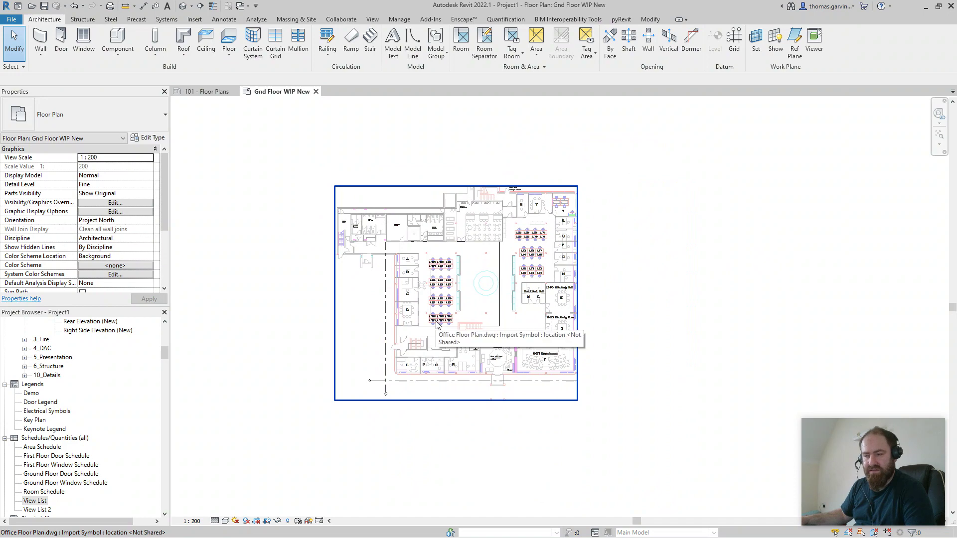
pyautogui.scroll(2, 399, 297)
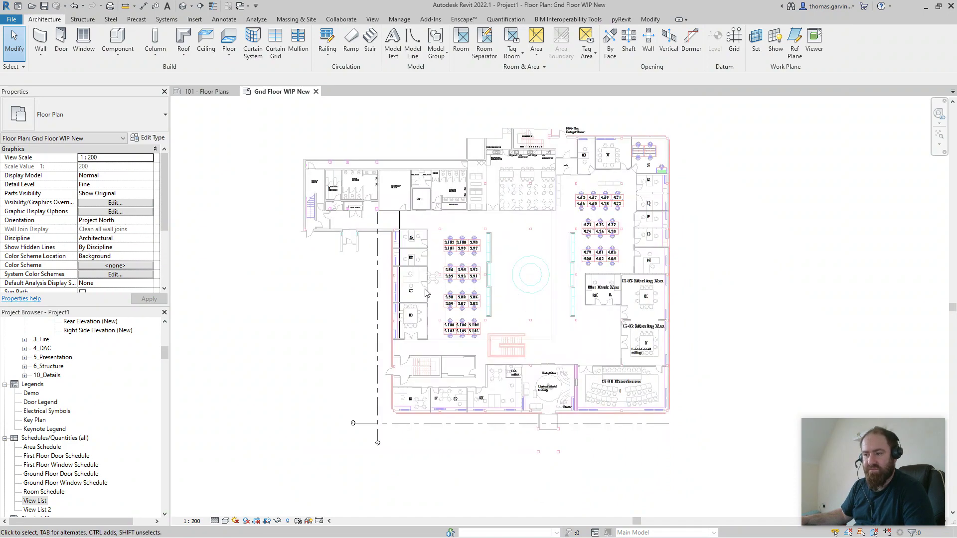
pyautogui.click(104, 203)
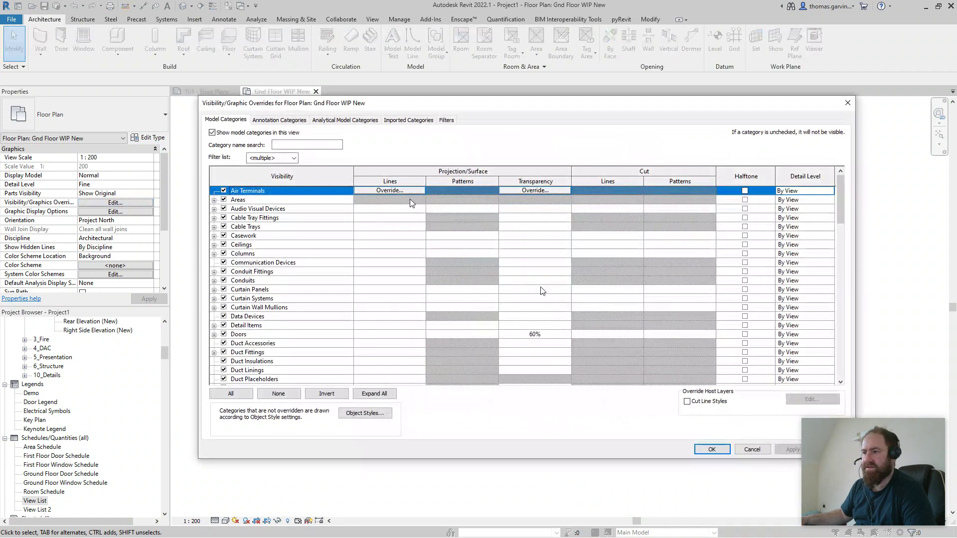
pyautogui.click(413, 121)
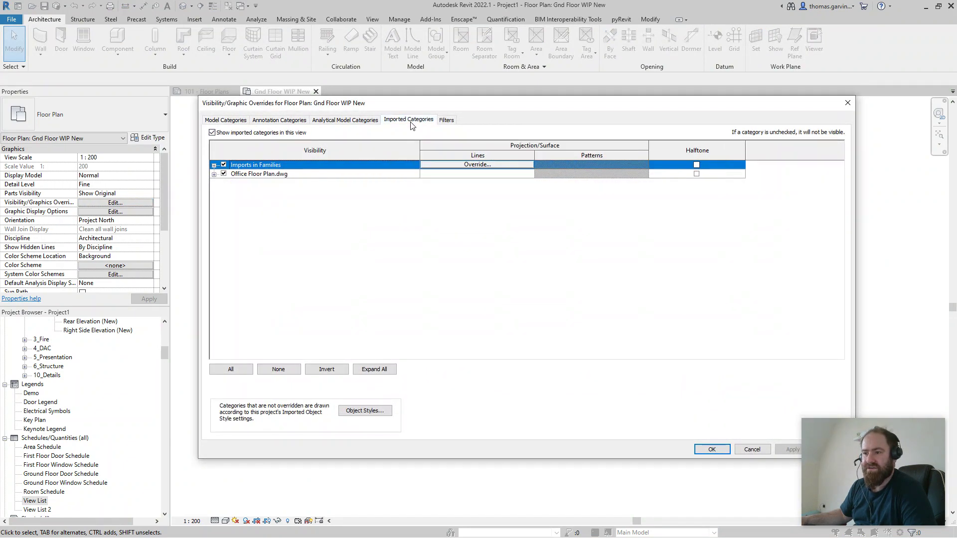
pyautogui.click(214, 174)
pyautogui.scroll(-8, 269, 195)
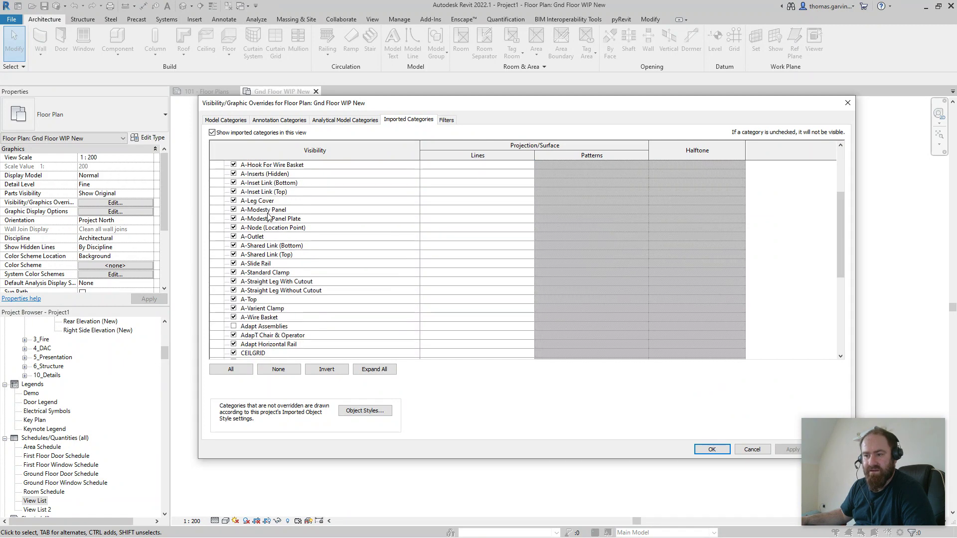
pyautogui.scroll(-1, 272, 302)
pyautogui.scroll(-1, 273, 307)
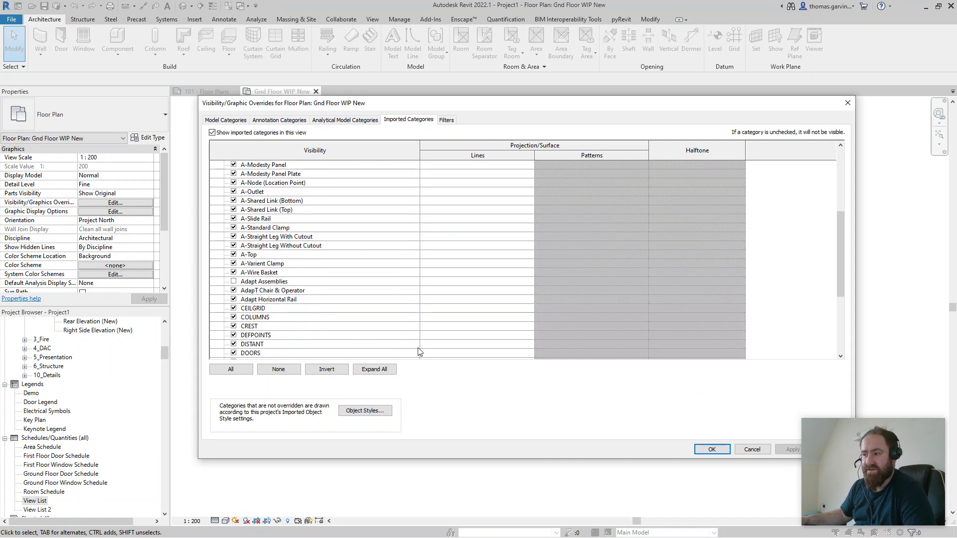
pyautogui.moveTo(666, 106); pyautogui.dragTo(557, 70)
pyautogui.click(629, 417)
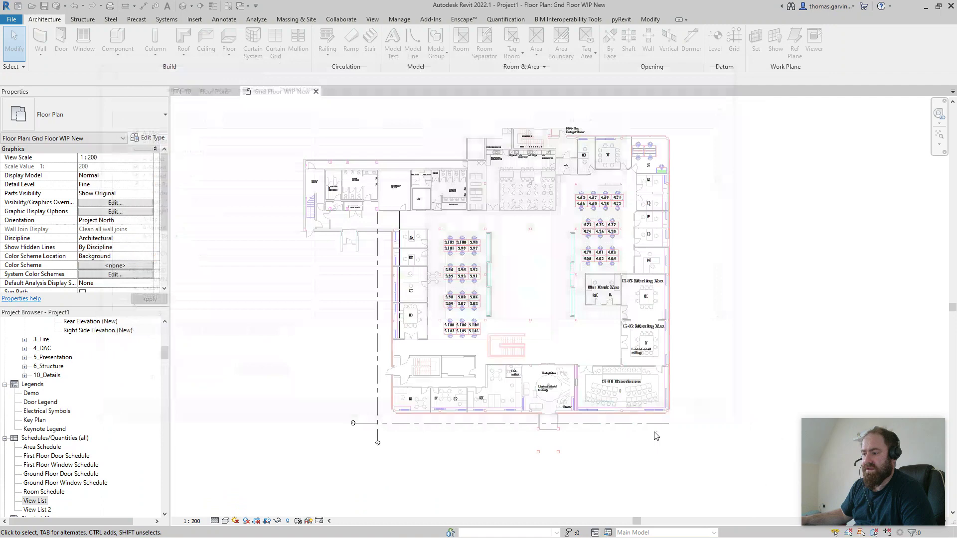
pyautogui.click(628, 355)
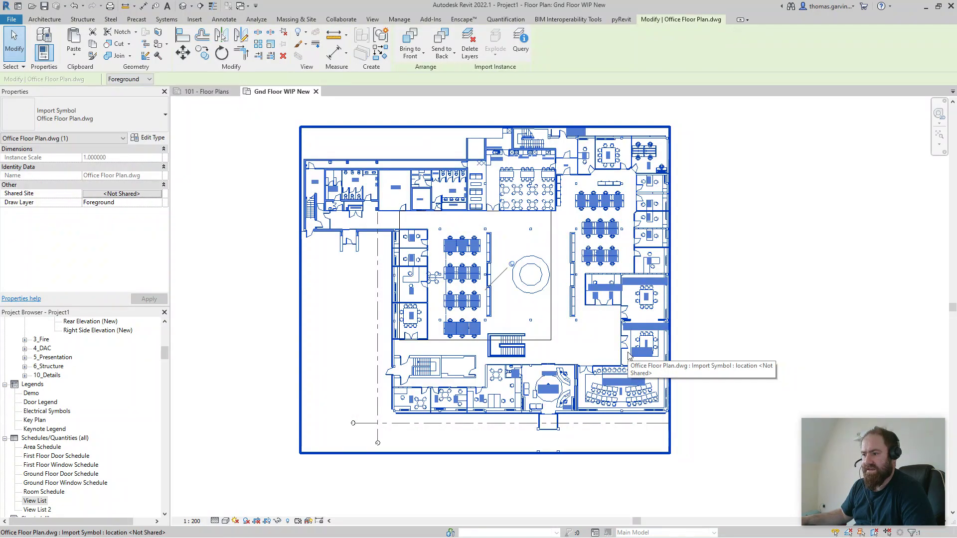